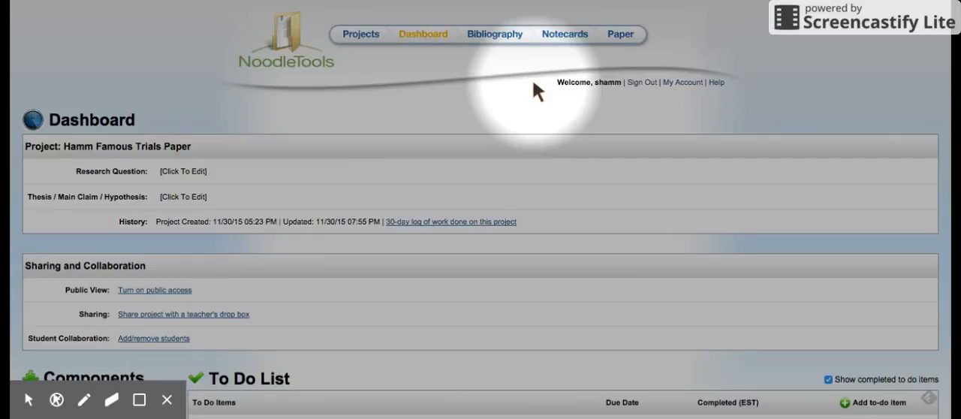
Show the Hamm Famous Trials Paper notecards workspace with its outline
click(561, 36)
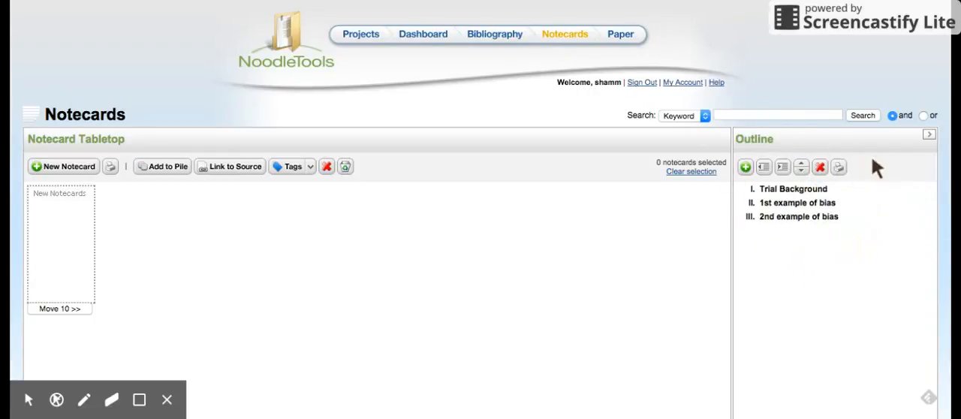
Edit the Trial Background heading so it reads 'Trial Background Introduction'
click(804, 192)
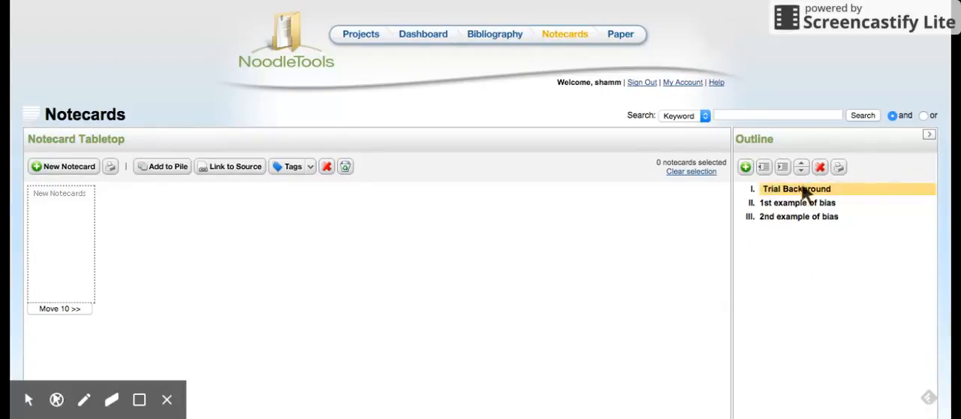
double_click(805, 192)
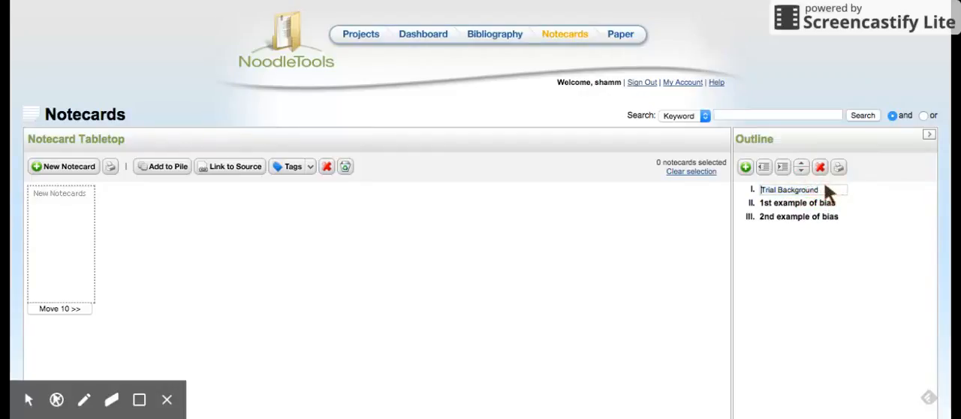
click(825, 190)
text(uction)
Add a placeholder Subtopic and promote it to a top-level heading
click(744, 167)
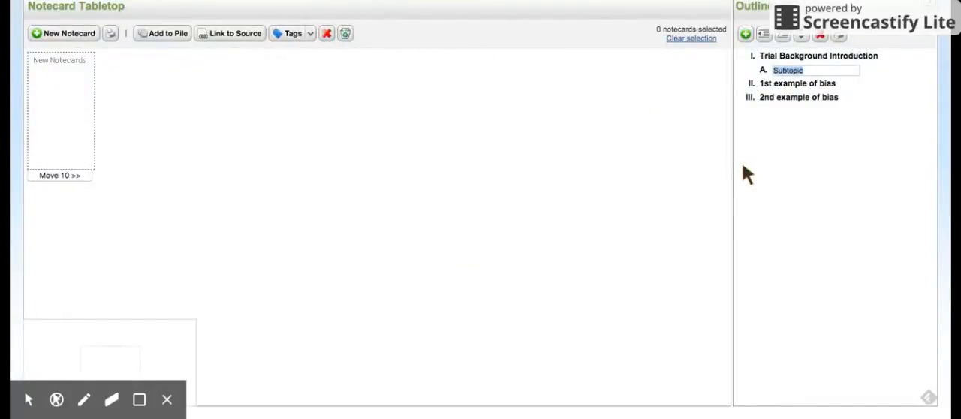
click(763, 35)
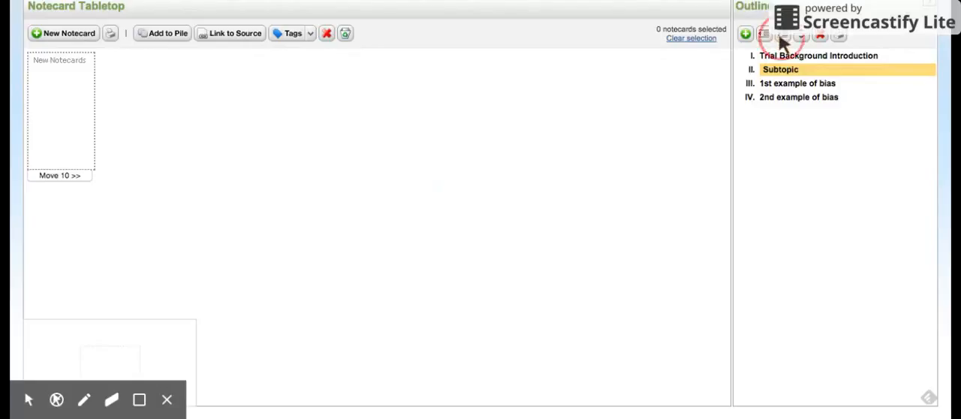
click(778, 34)
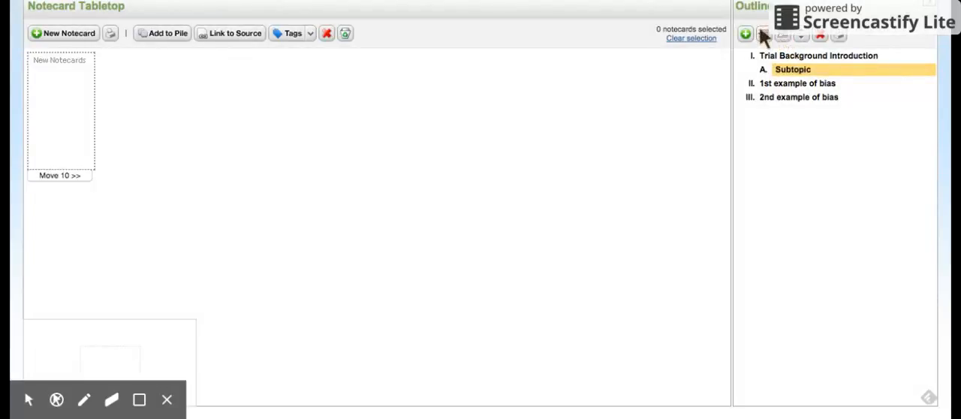
click(764, 34)
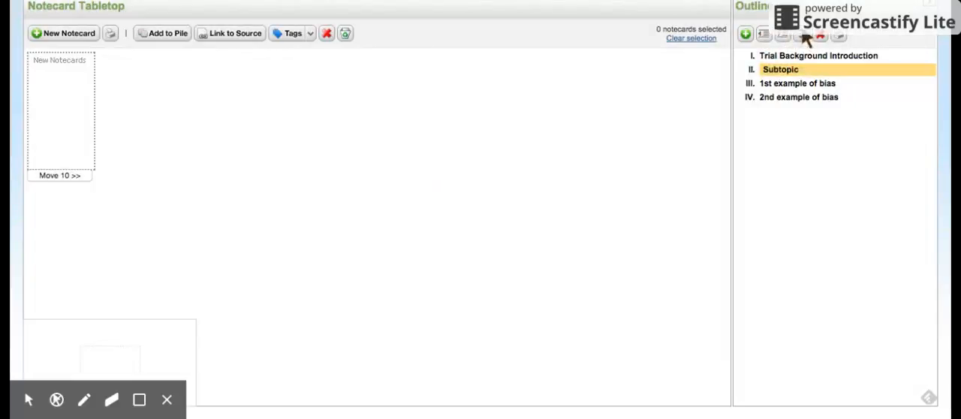
Position Subtopic as heading II, directly after Trial Background Introduction
click(805, 35)
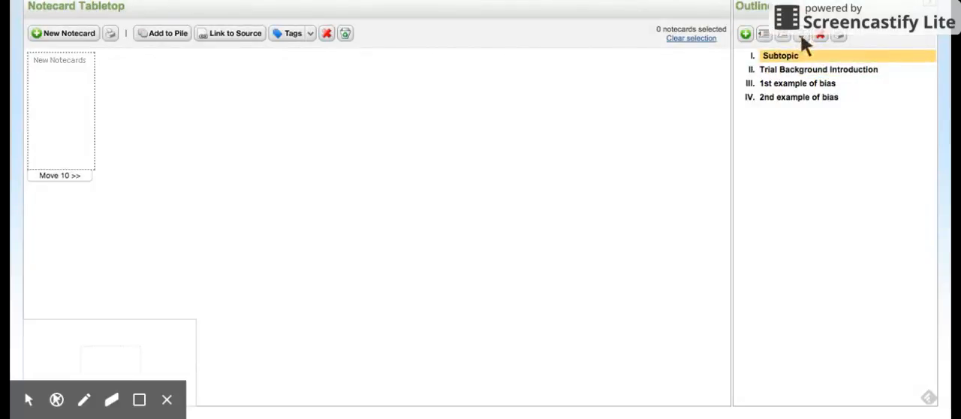
click(803, 37)
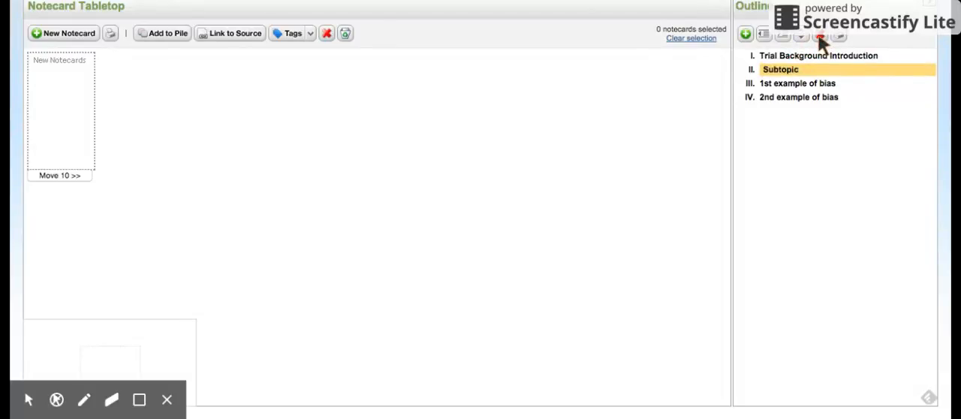
Remove the Subtopic heading, confirming the deletion
click(822, 37)
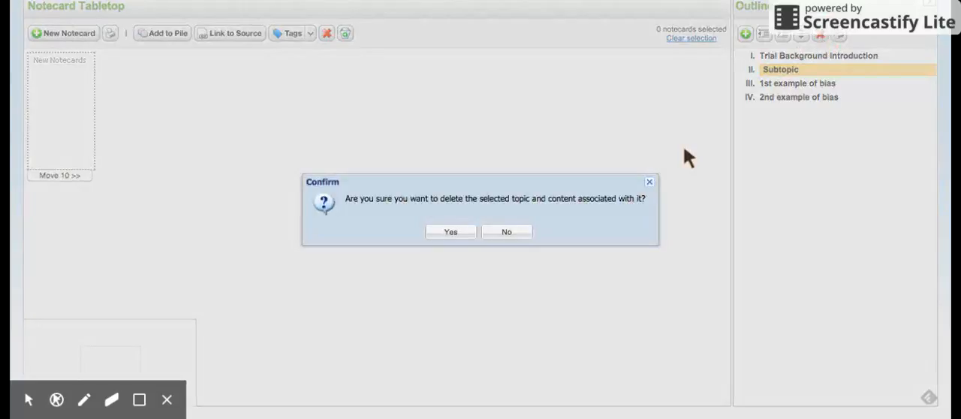
click(447, 234)
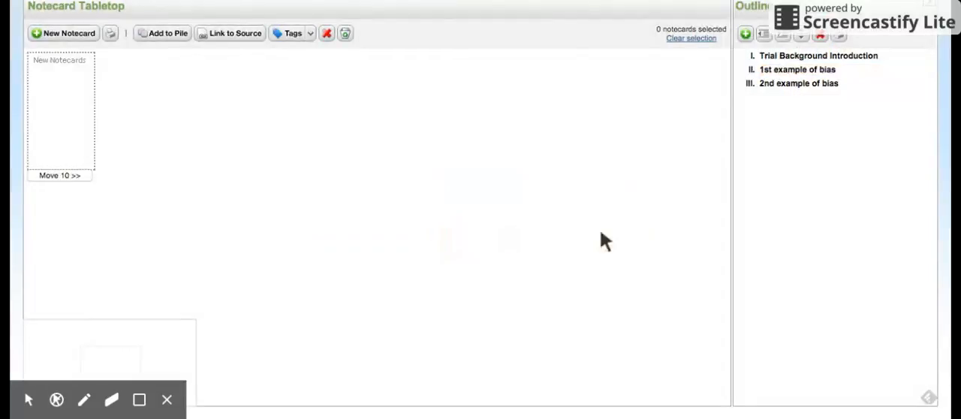